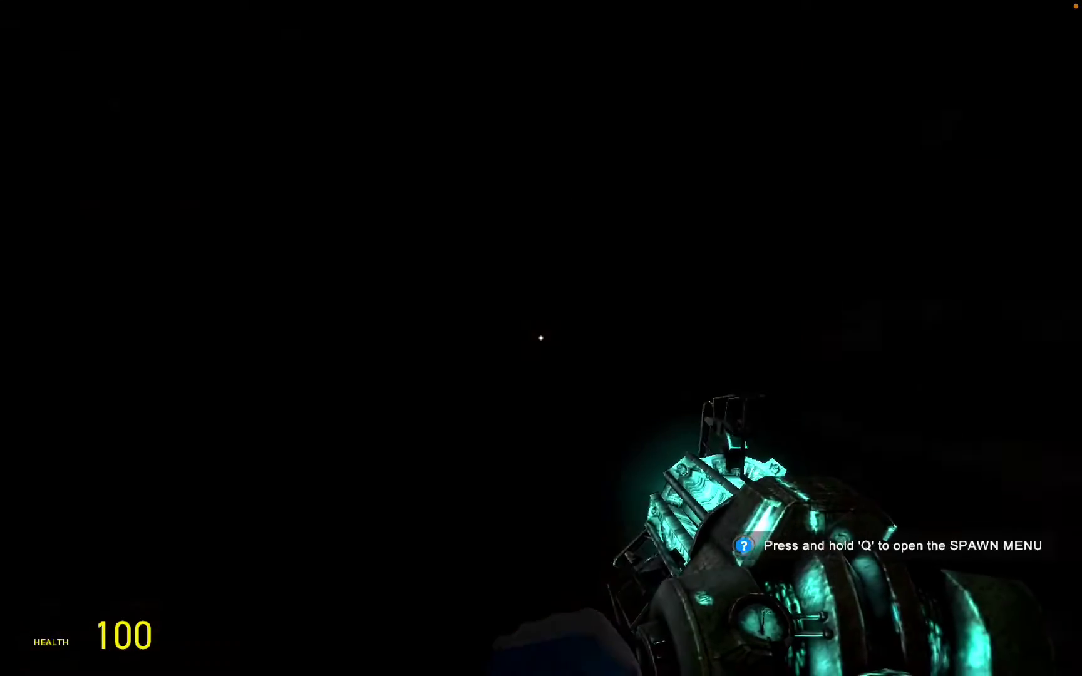
Step: Walk through the corridor and bright doorway, then run across the grass field toward the hill
key(w)
key(w)
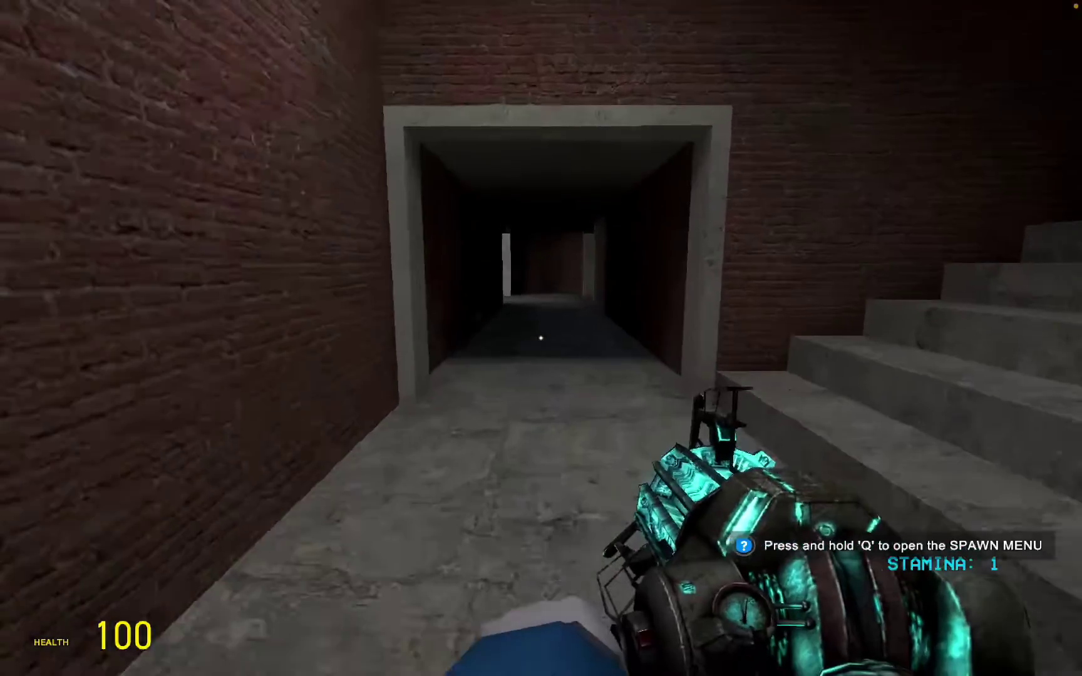
key(w)
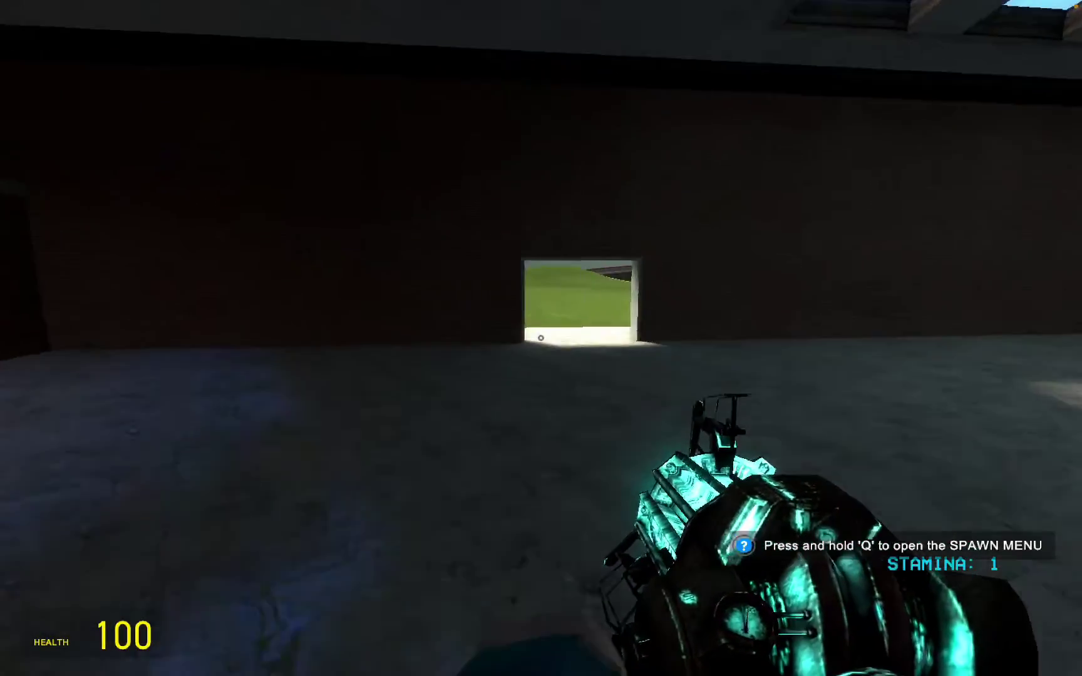
key(w)
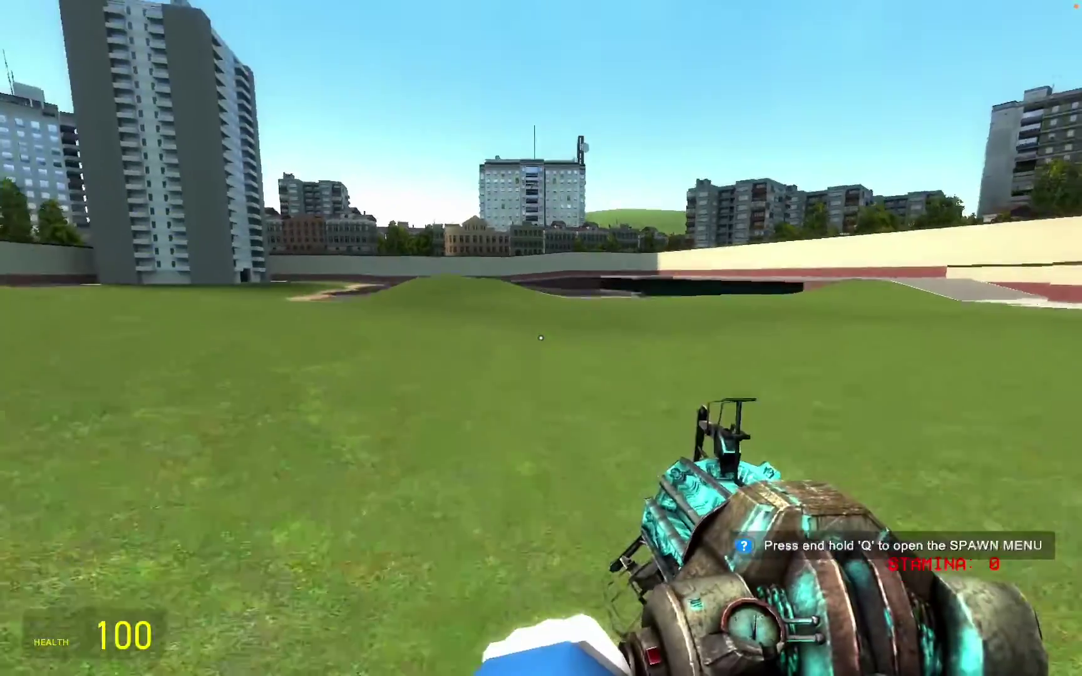
key(w)
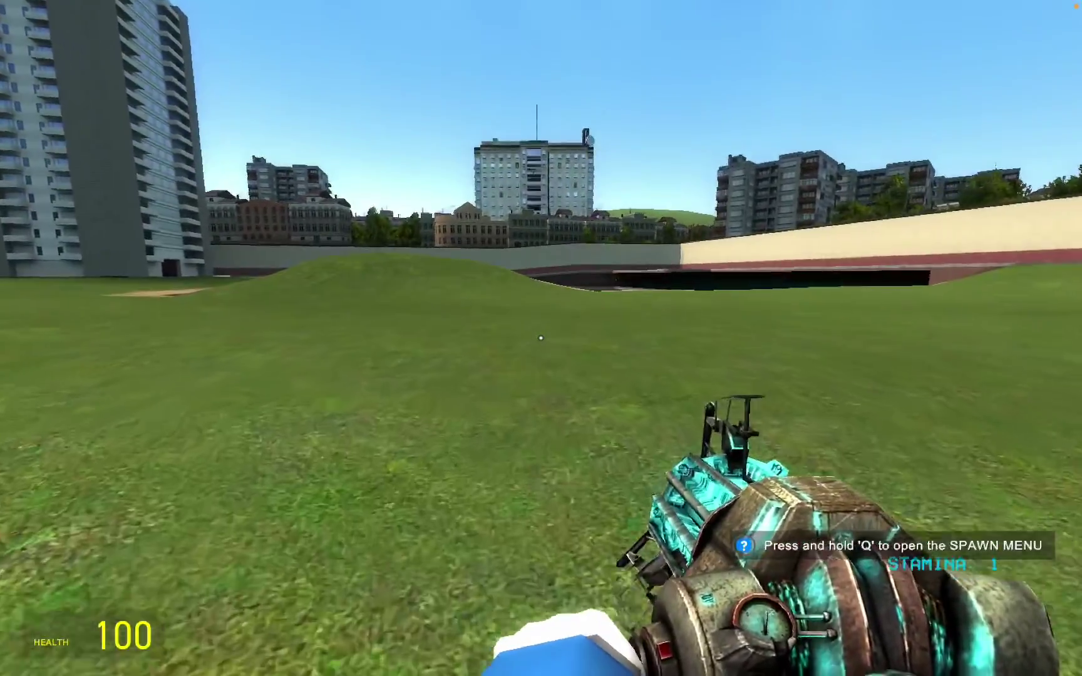
key(shift+w)
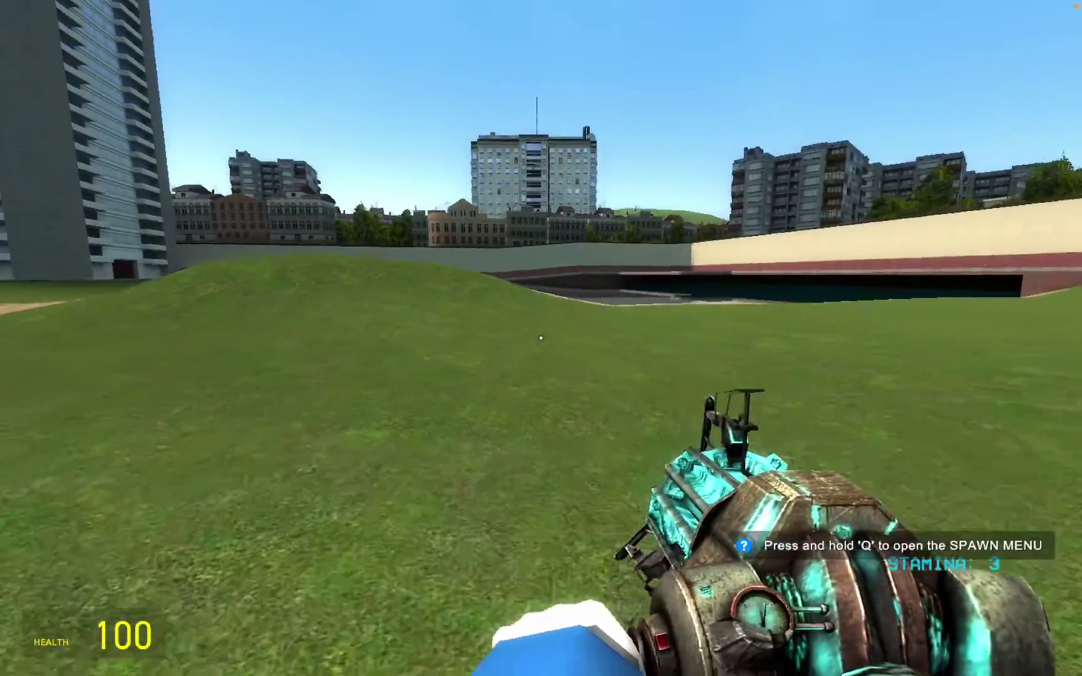
Step: Cross the hill crest toward the pool and bring up the spawn menu
key(w)
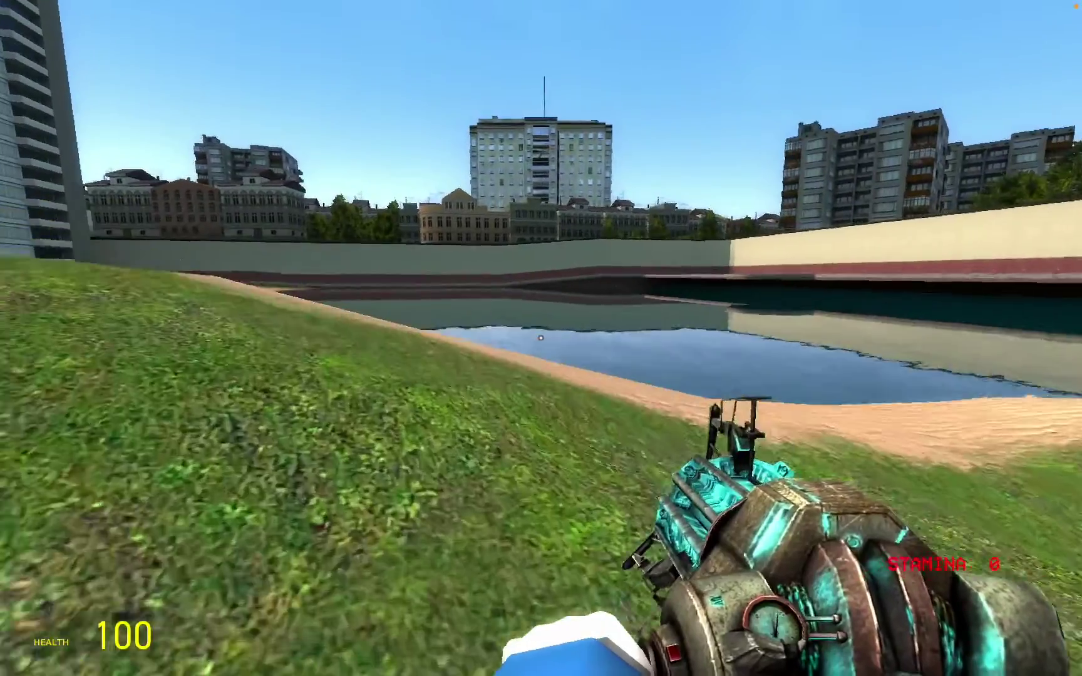
key(w)
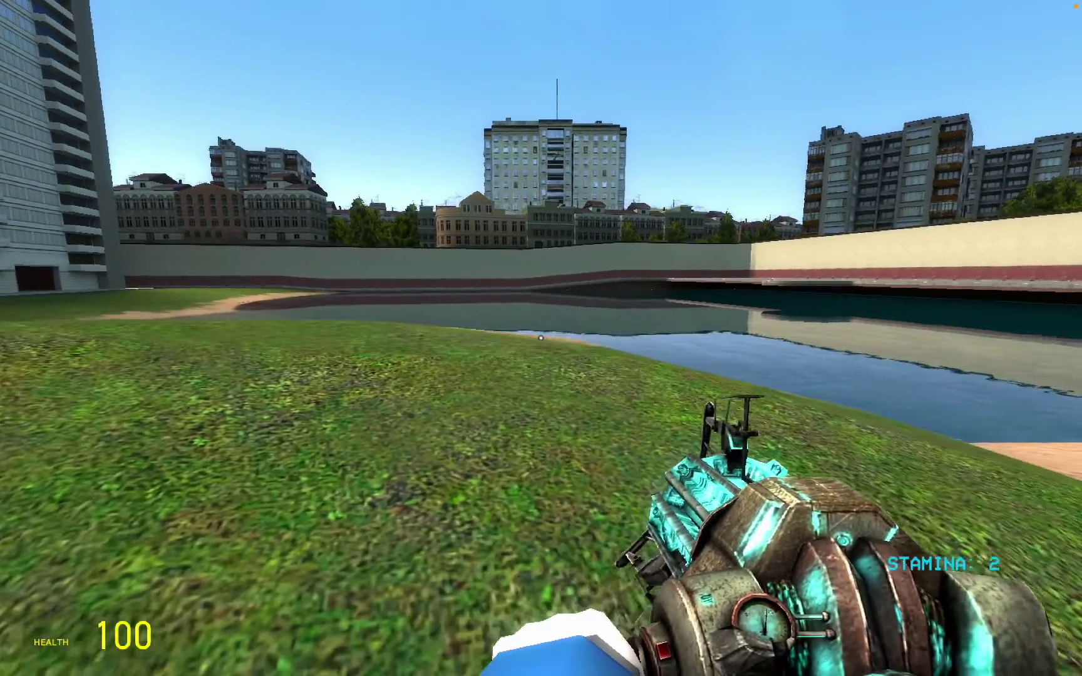
key(q)
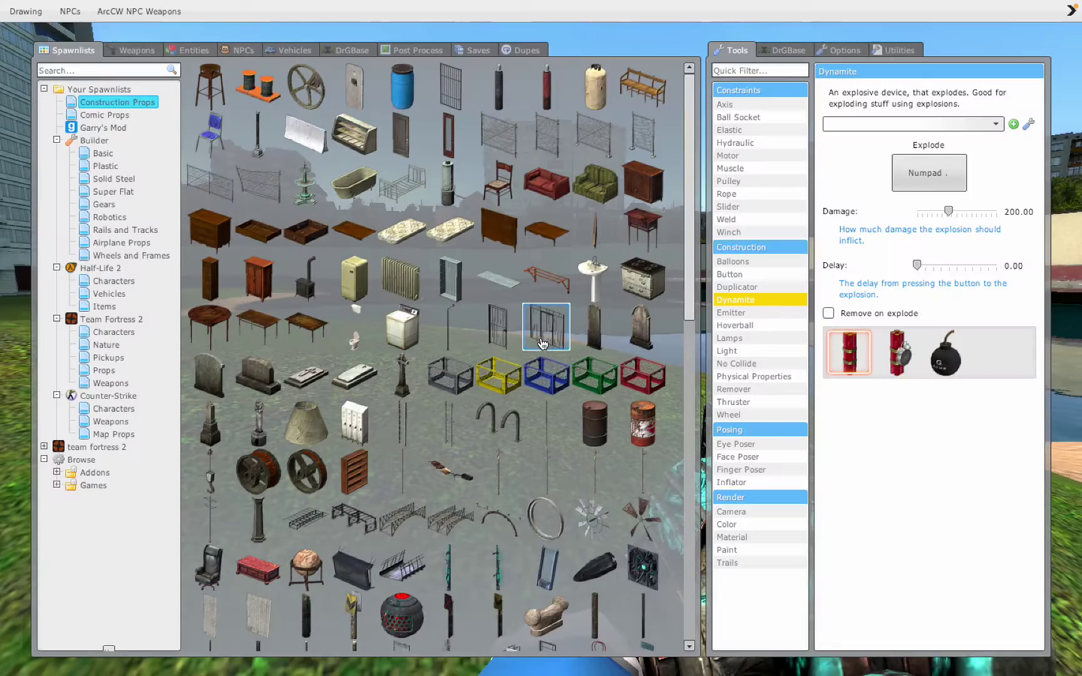
Step: Browse the Vehicles, NPCs, Weapons and Entities categories, then return to Construction Props
click(289, 50)
click(241, 50)
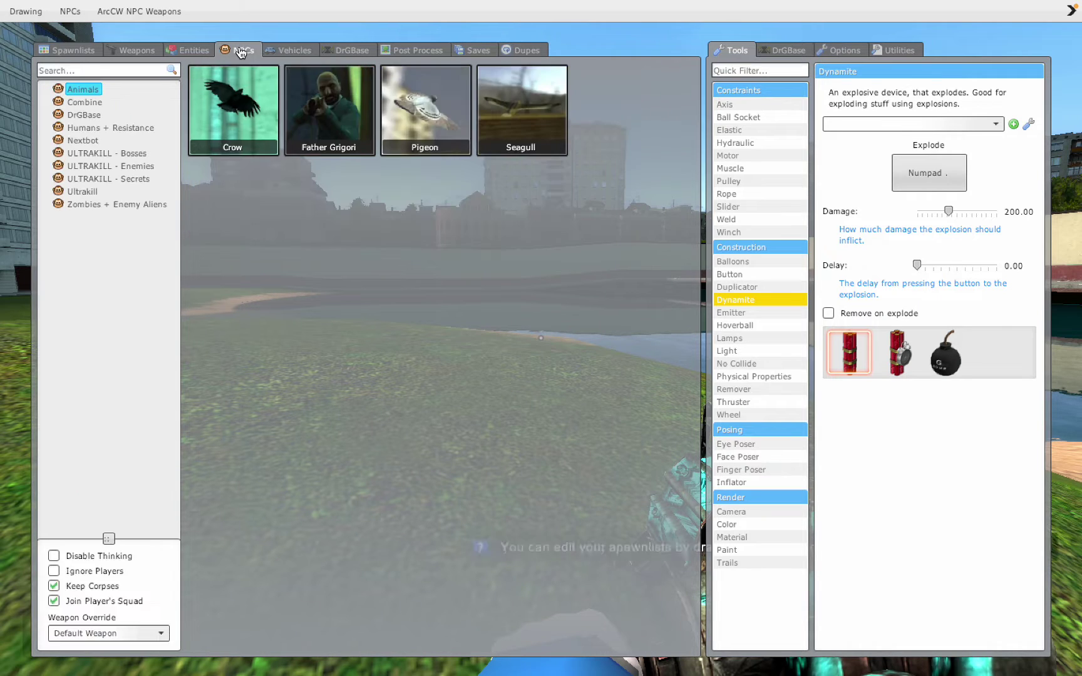
click(133, 50)
click(177, 51)
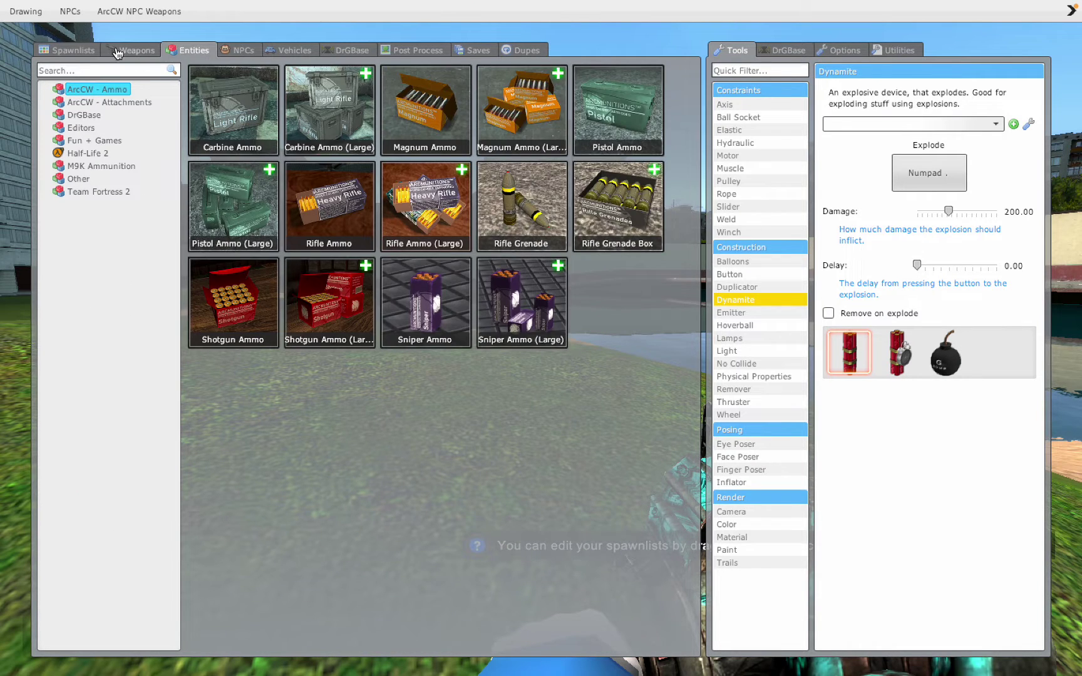
click(72, 50)
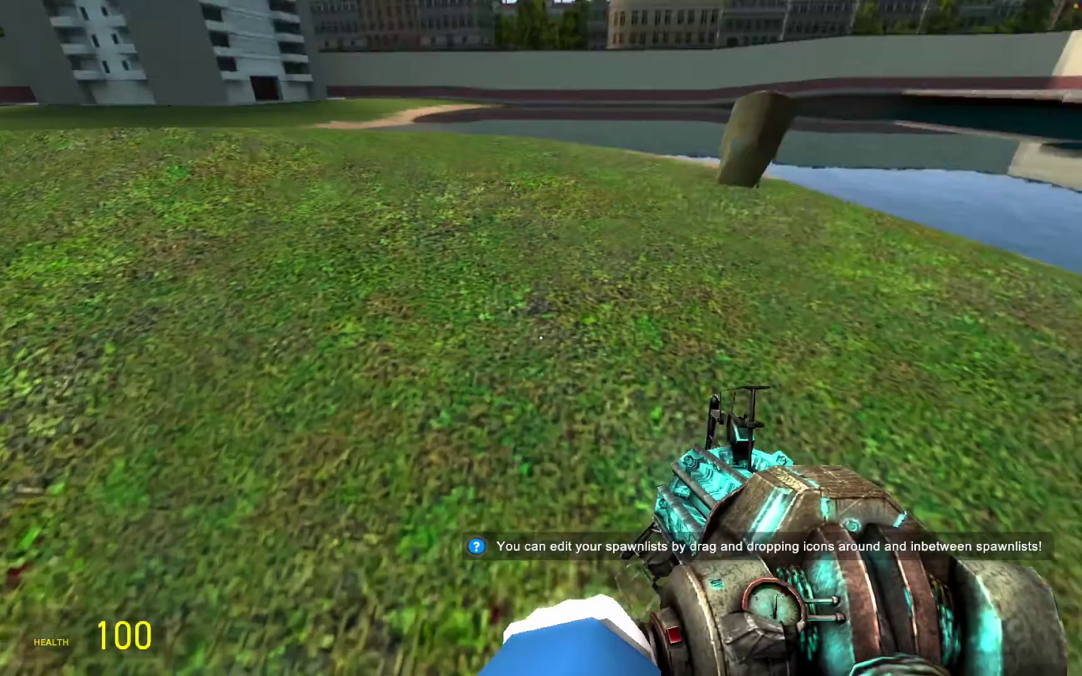
Step: Spawn a bathtub on the grass and lift it with the physics gun
key(q)
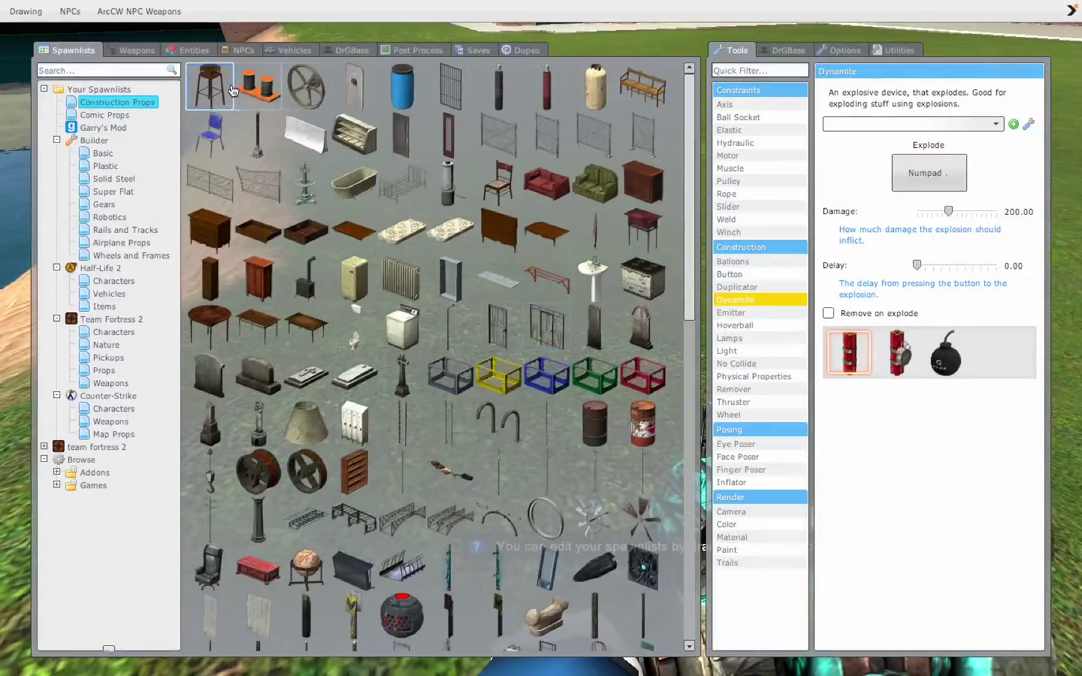
click(354, 181)
drag(541, 338, 541, 338)
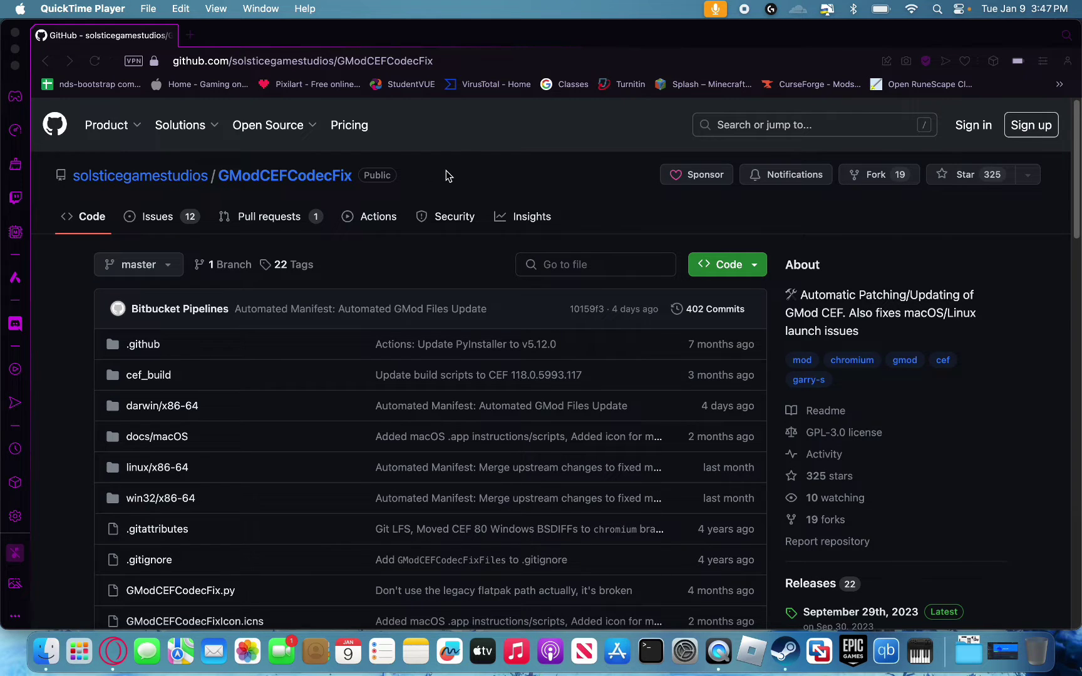
Step: Open the September 29th, 2023 release and download the GModCEFCodecFix-macOS asset
scroll(445, 170, down, 2)
scroll(383, 179, up, 2)
scroll(430, 242, down, 3)
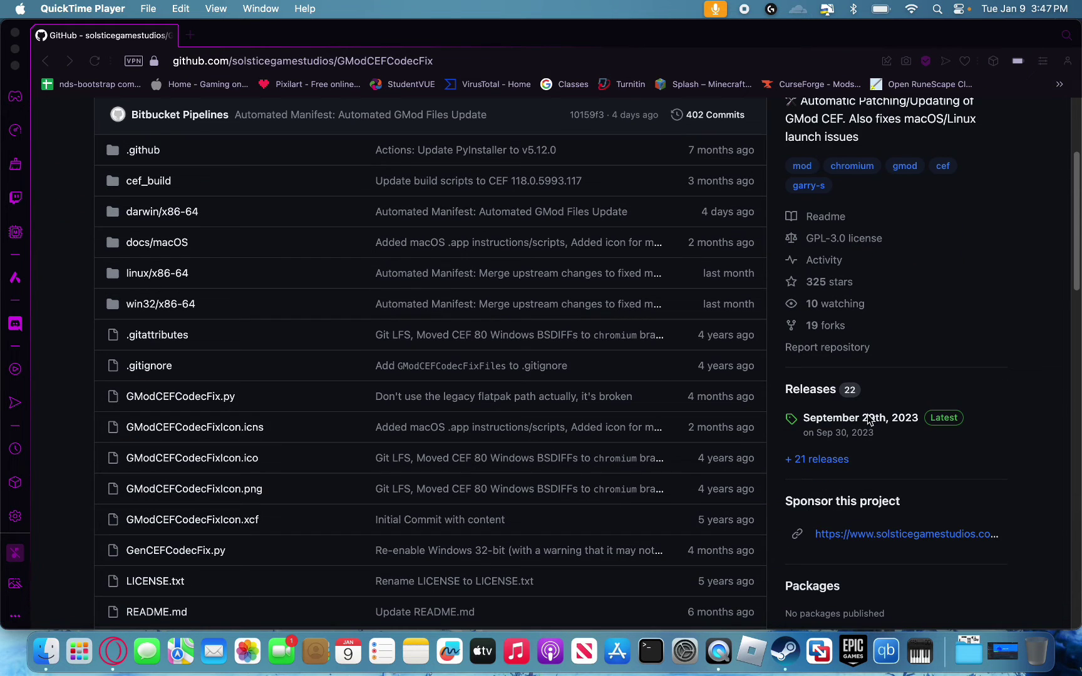
click(869, 421)
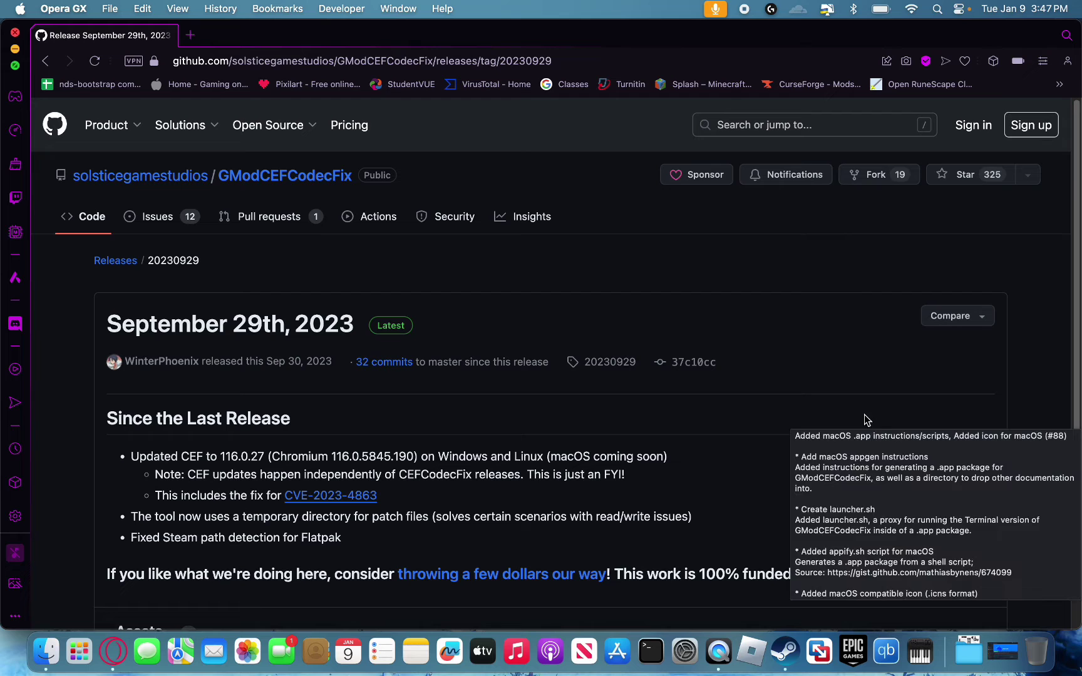
scroll(635, 438, down, 5)
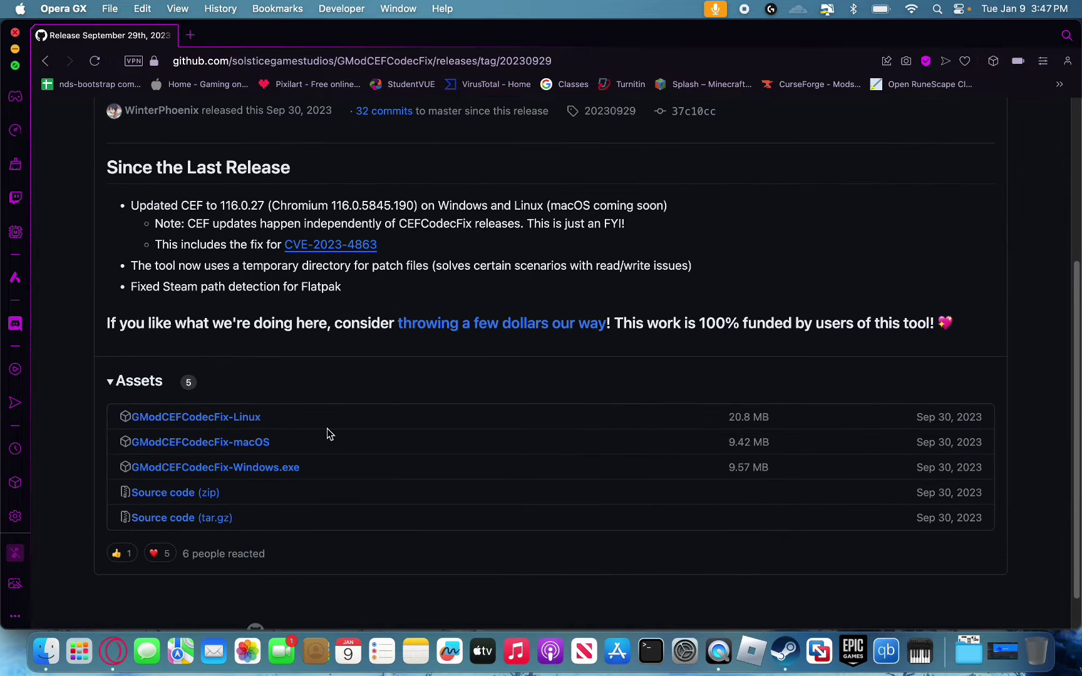
click(193, 446)
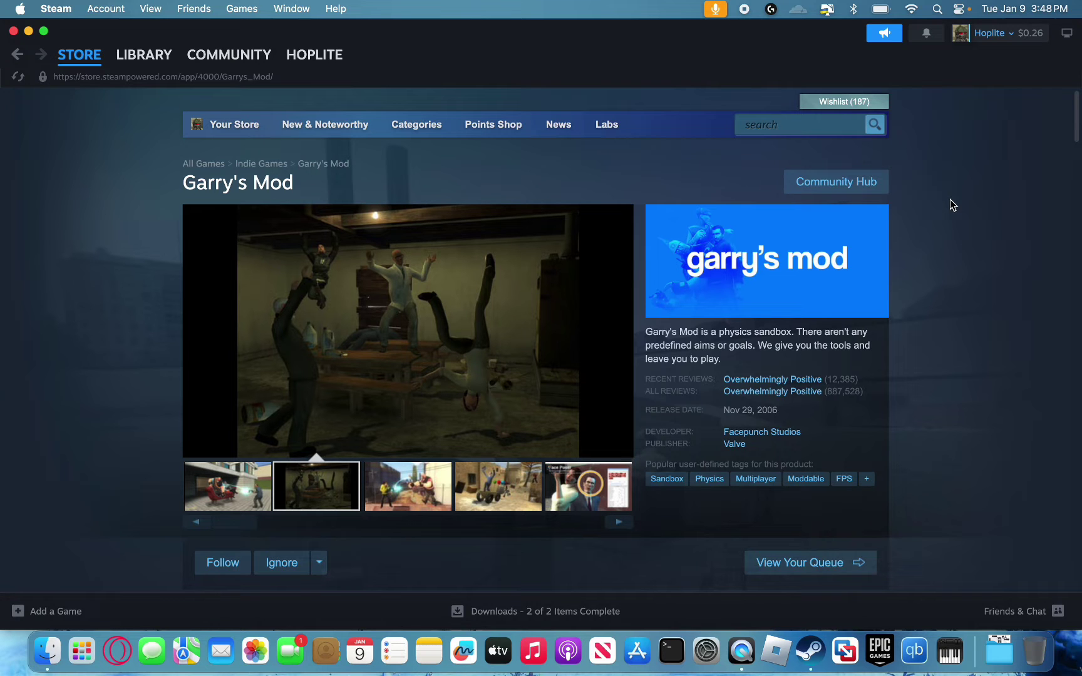
Step: Open the management options for Garry's Mod [x86-64] from its library page
scroll(983, 416, down, 3)
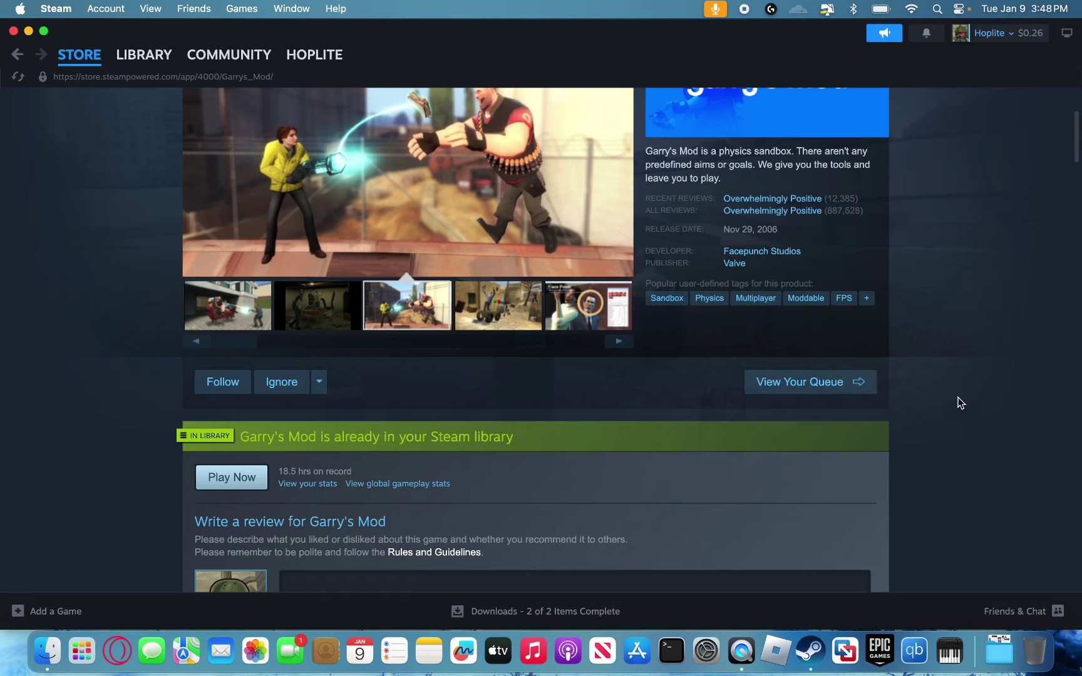
scroll(958, 403, up, 3)
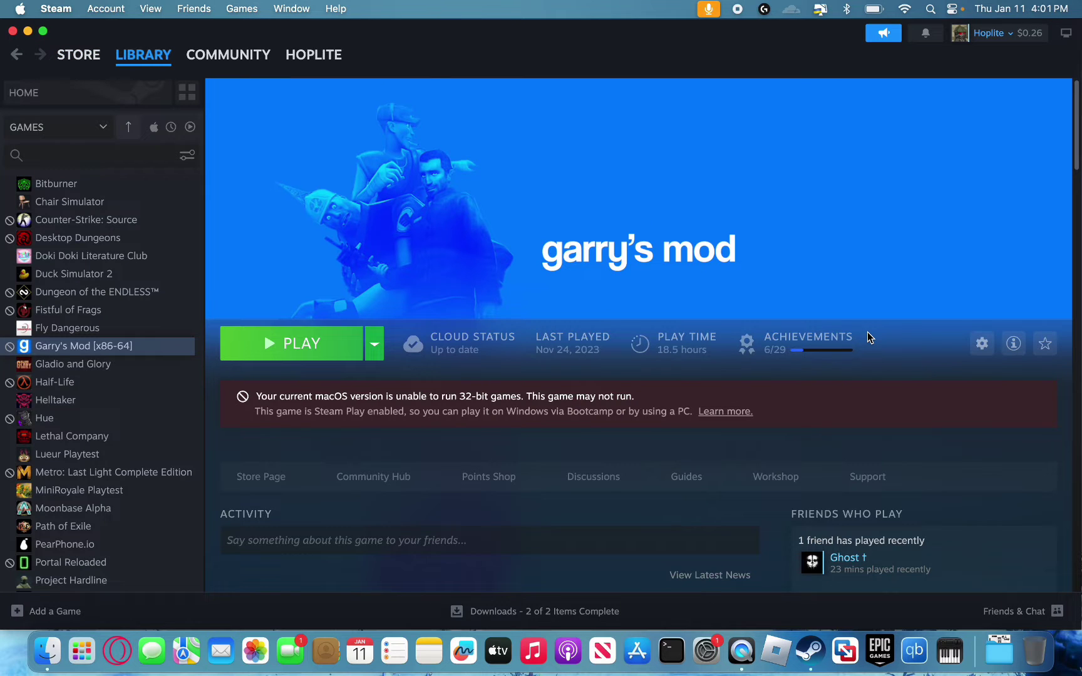
click(982, 342)
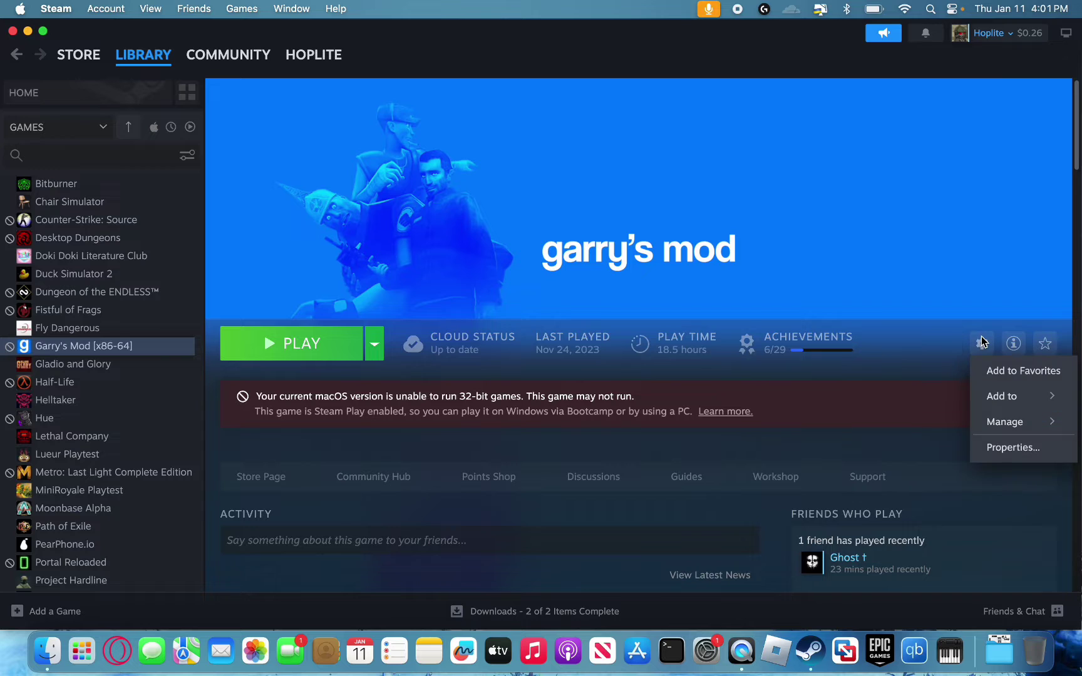
Step: Set Garry's Mod's beta to 'x86-64 - Chromium + 64-bit binaries' and close Properties
click(1010, 448)
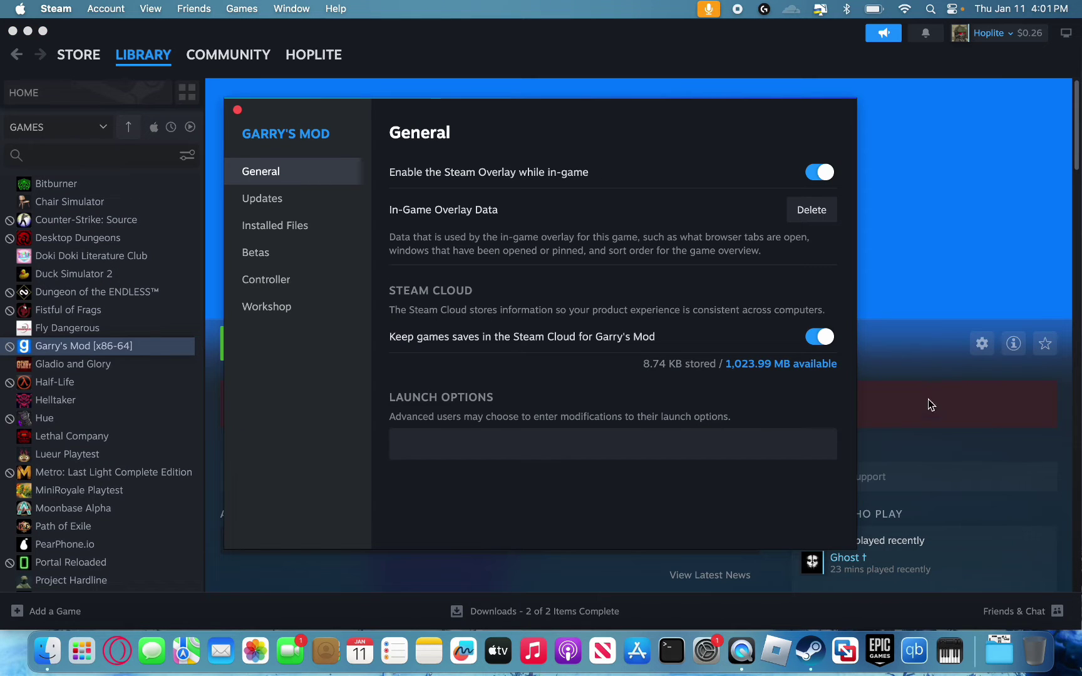
click(283, 255)
click(689, 170)
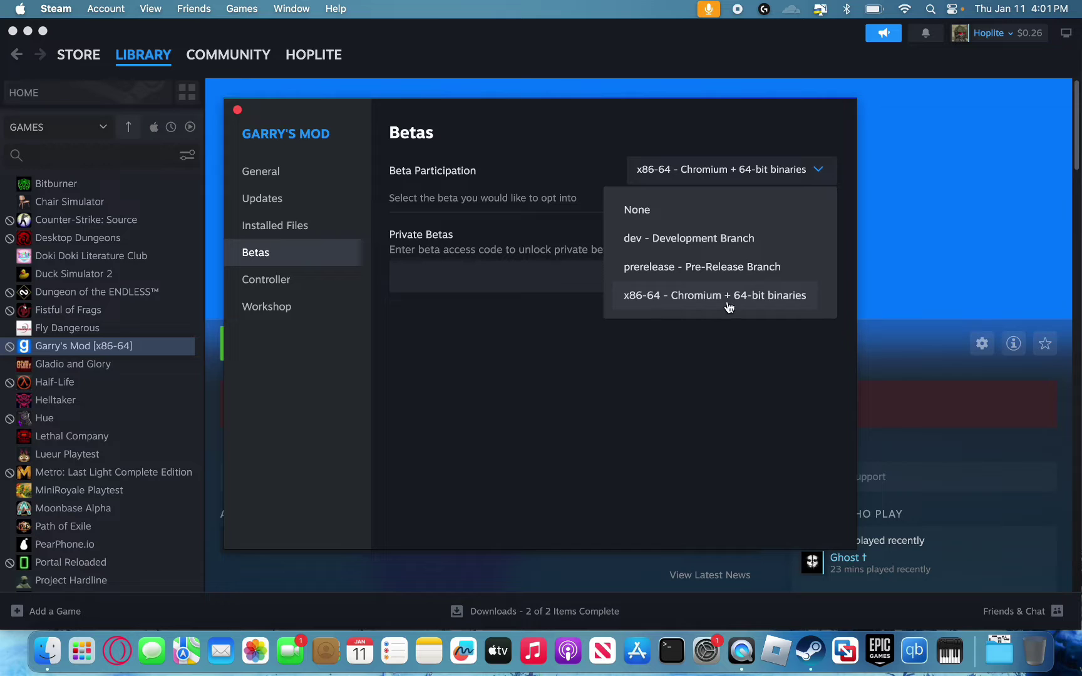
key(Escape)
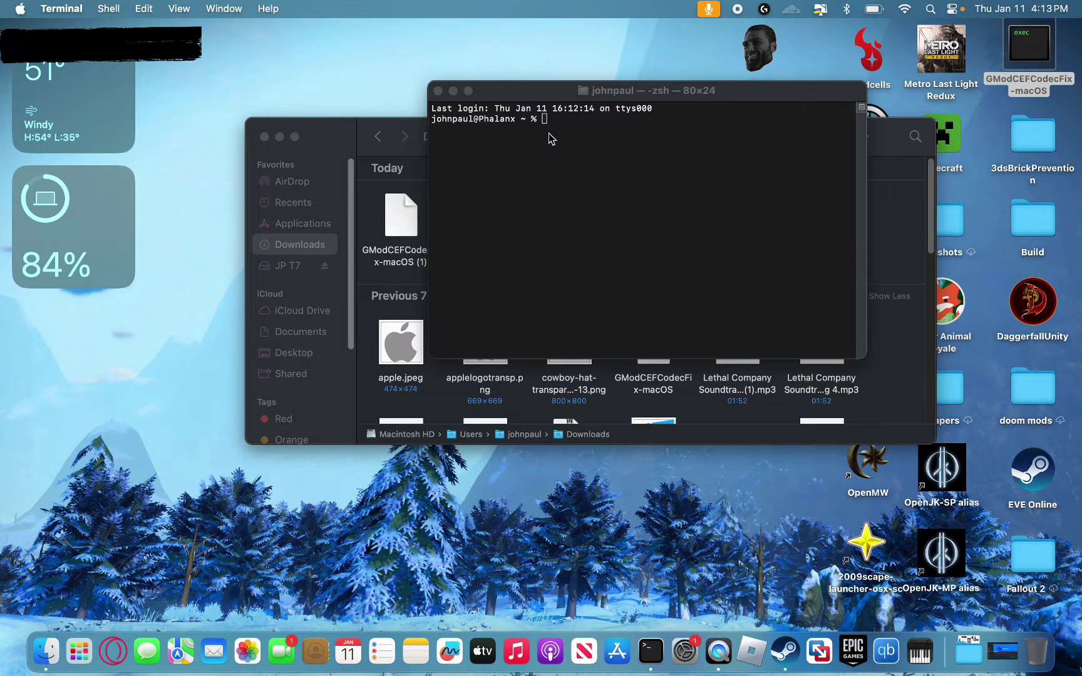
Step: Reposition the Terminal window and briefly reveal the desktop and Finder's Go locations before restoring windows
drag(529, 90, 610, 101)
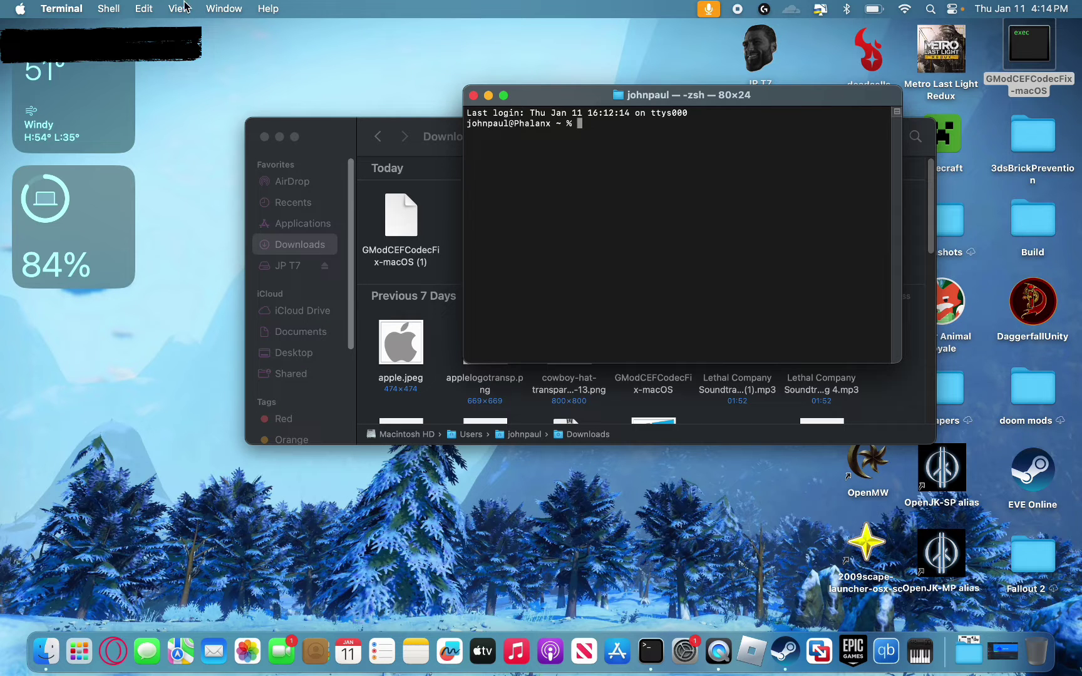
key(F11)
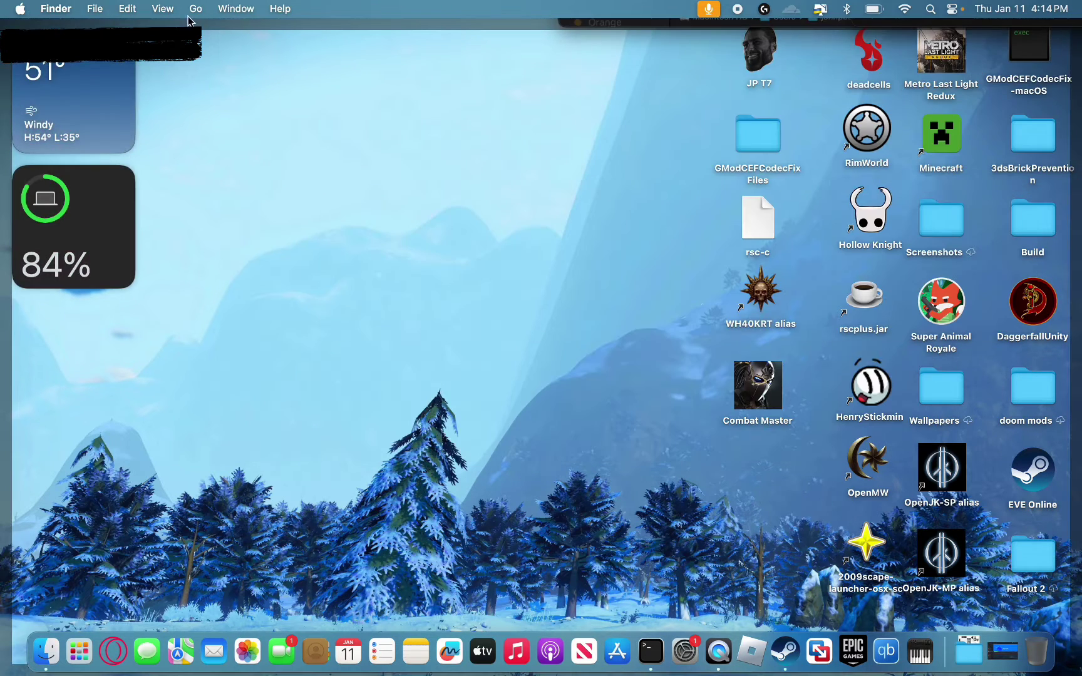
click(195, 8)
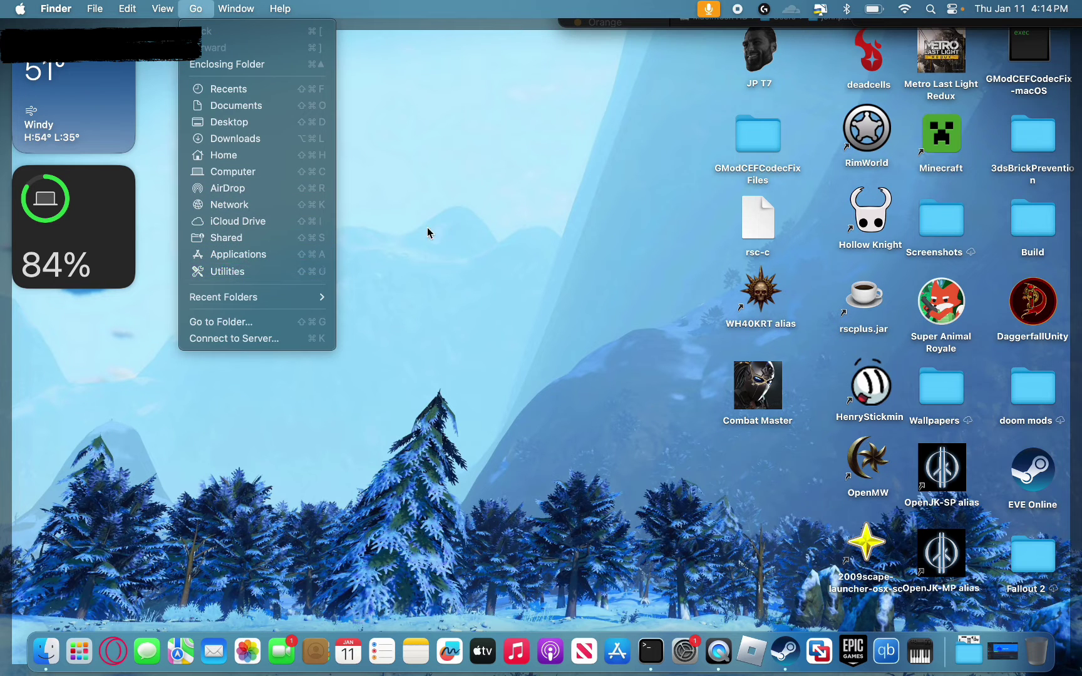
click(655, 220)
key(F11)
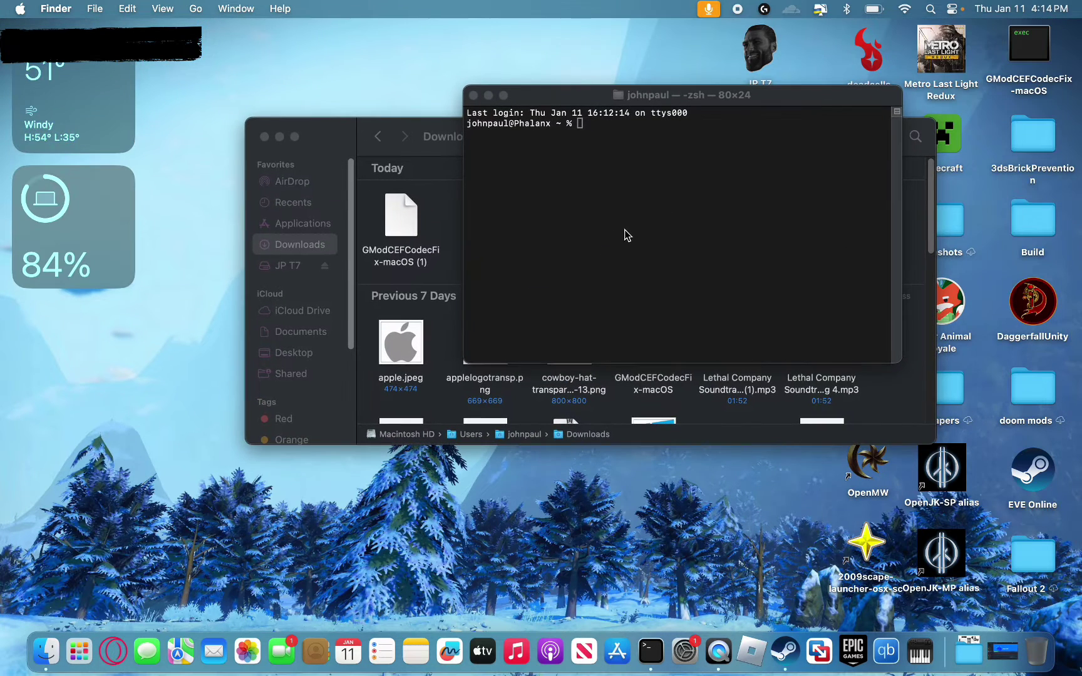
key(F4)
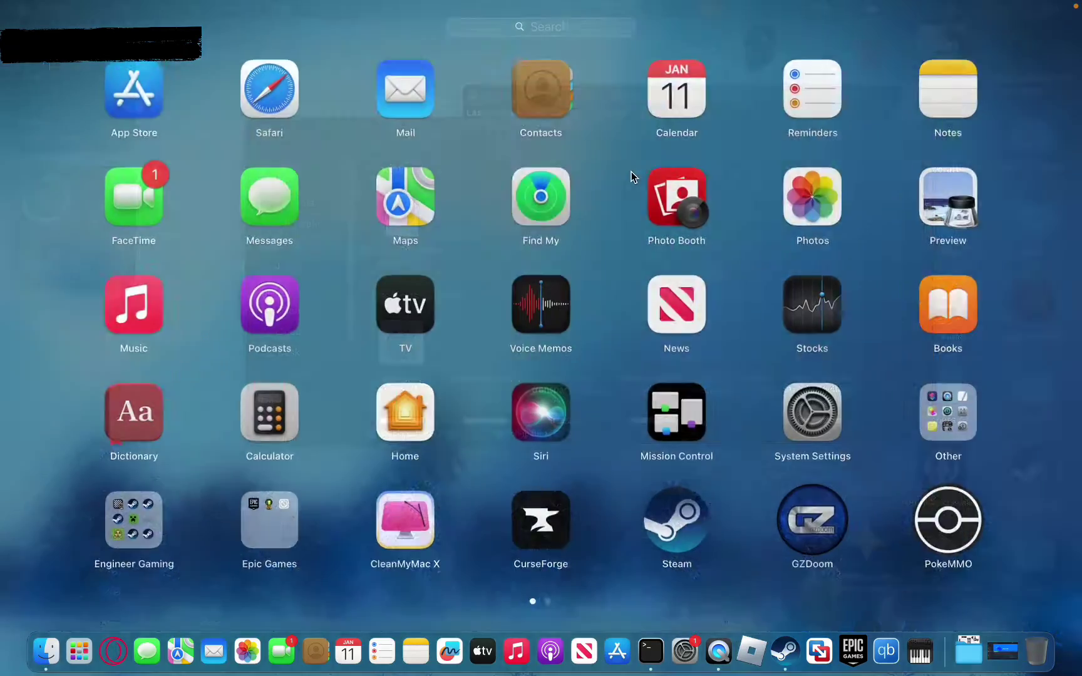
key(Escape)
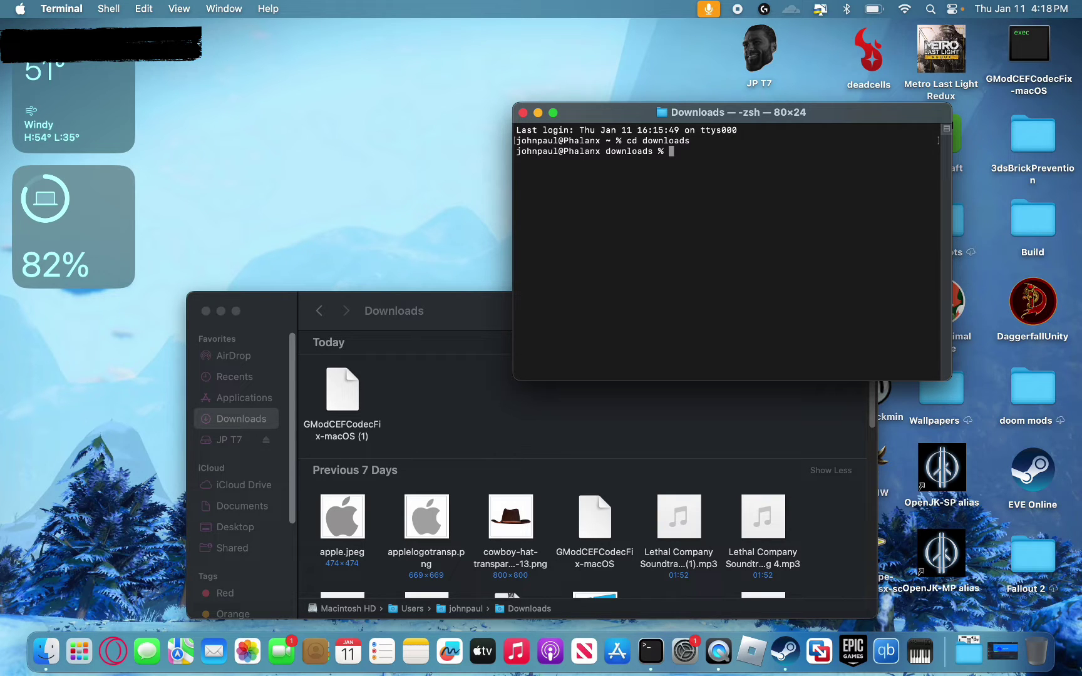
Step: Run 'chmod +x' on the dragged-in GModCEFCodecFix-macOS (1) file to make it executable
text(hmod +x)
click(450, 417)
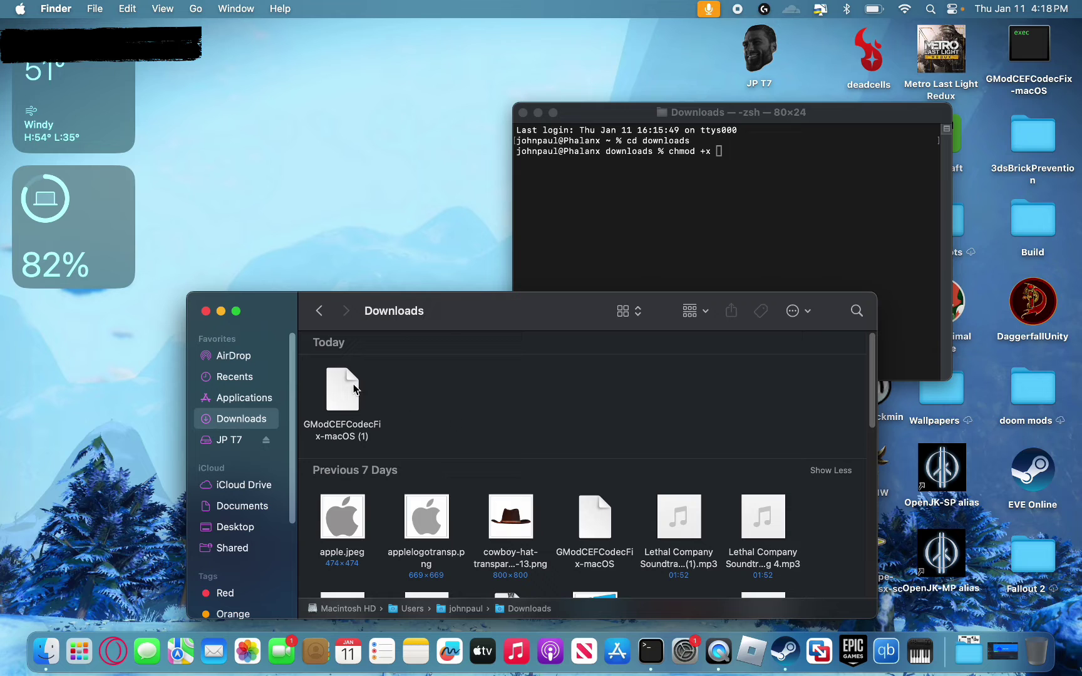
drag(345, 397, 763, 163)
click(686, 196)
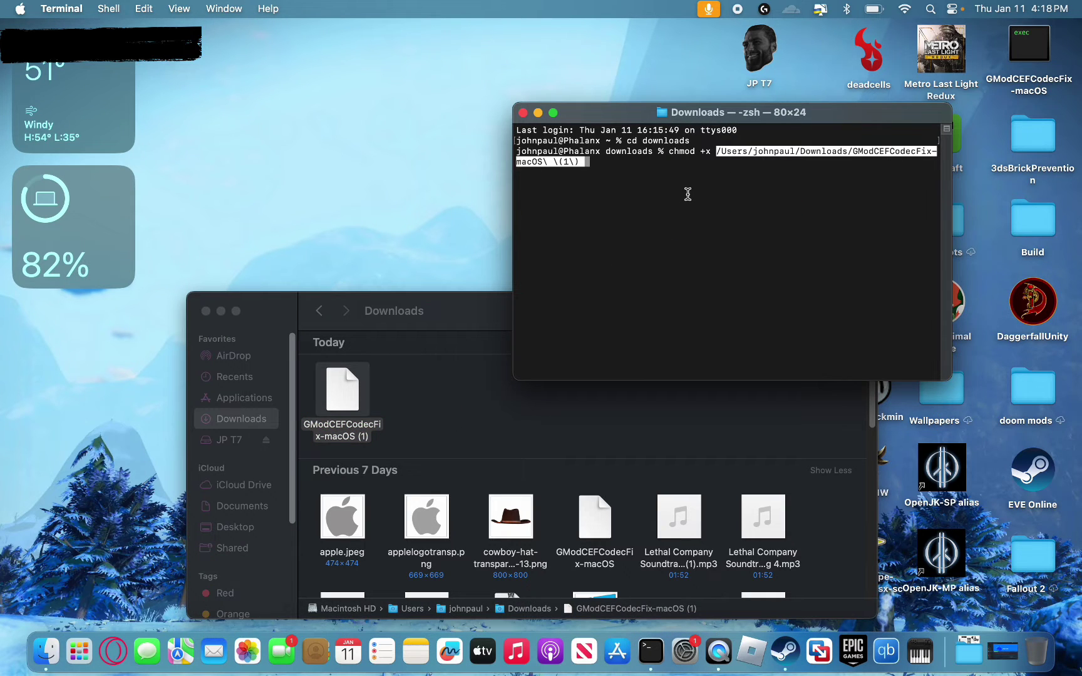
key(Return)
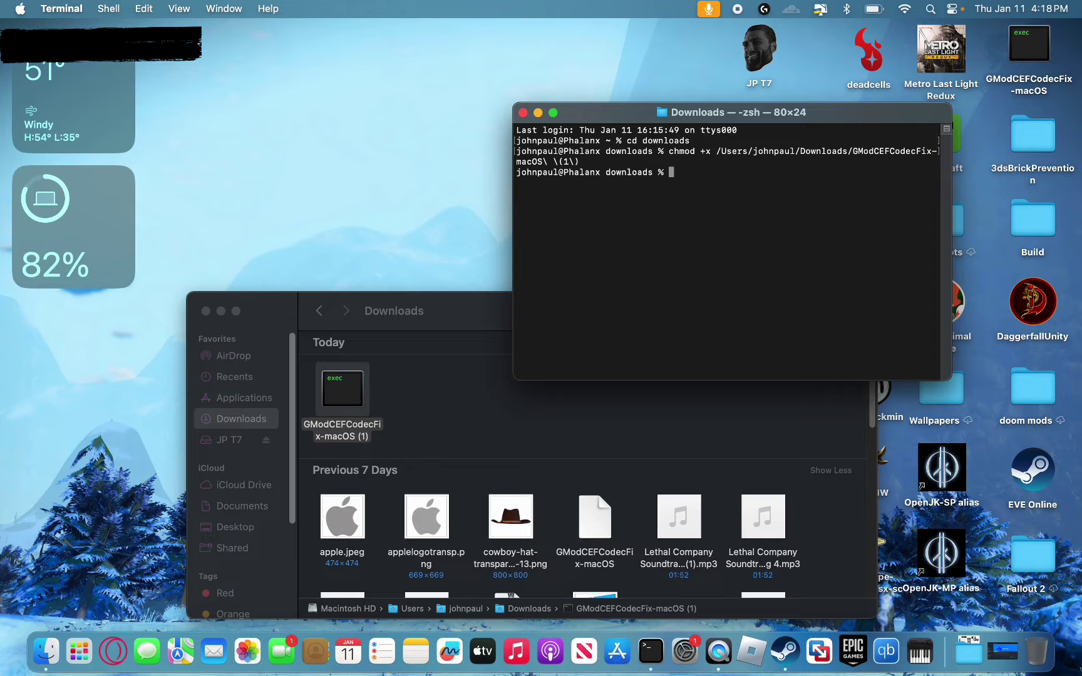
click(470, 398)
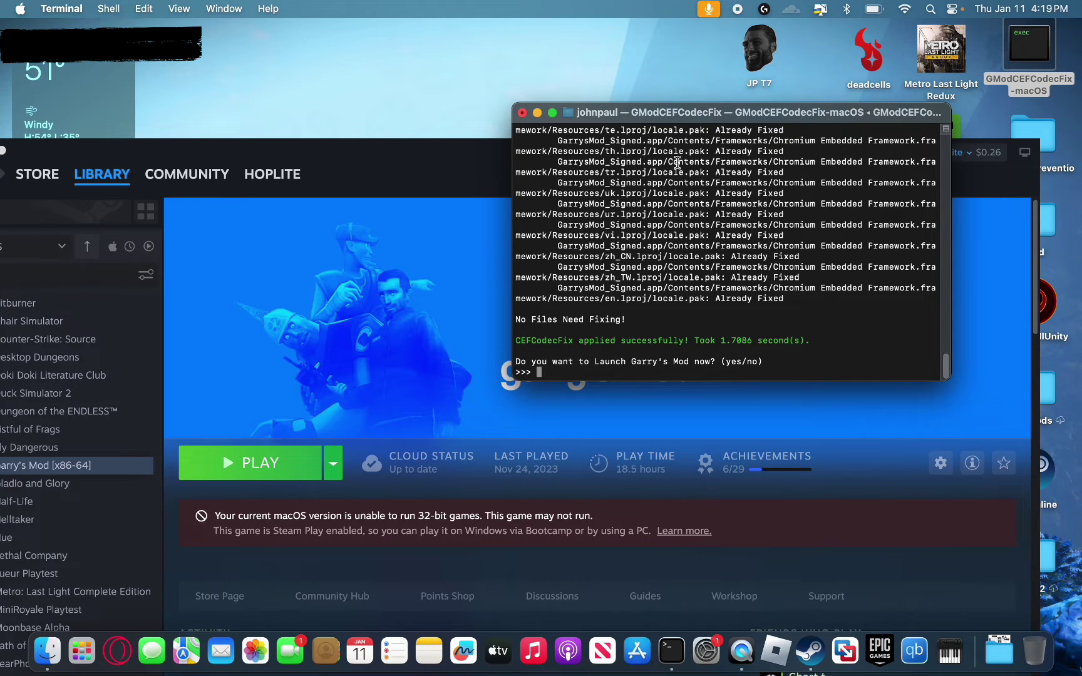
Step: Scroll through the fix output showing No Files Need Fixing and every locale.pak Already Fixed
scroll(681, 164, up, 10)
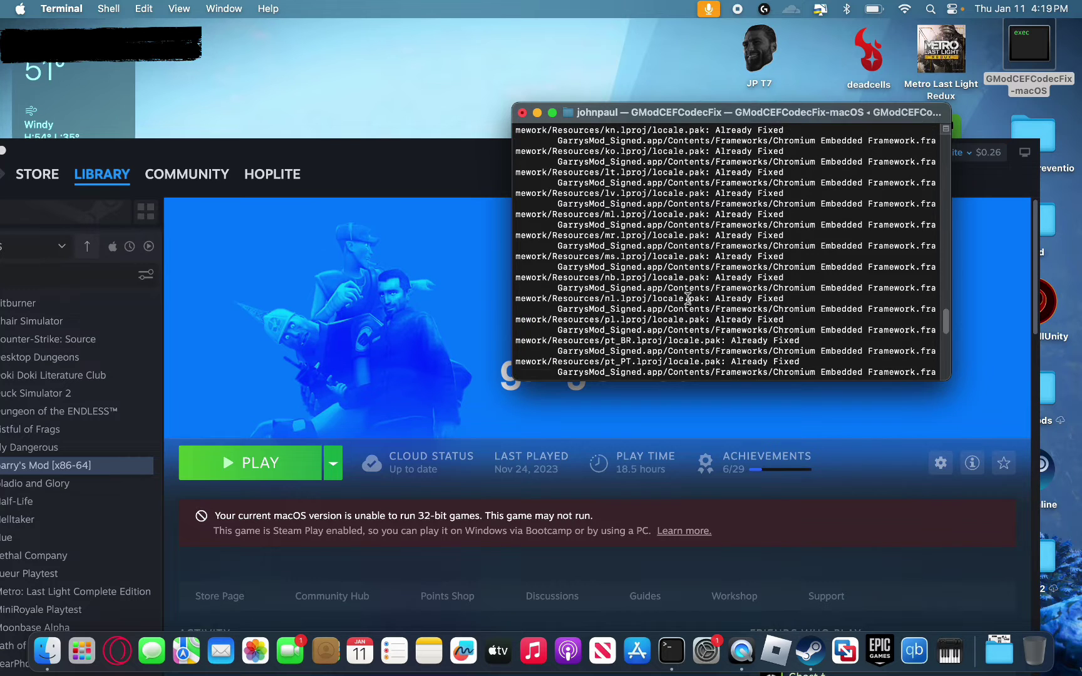
scroll(688, 299, up, 3)
scroll(686, 282, down, 5)
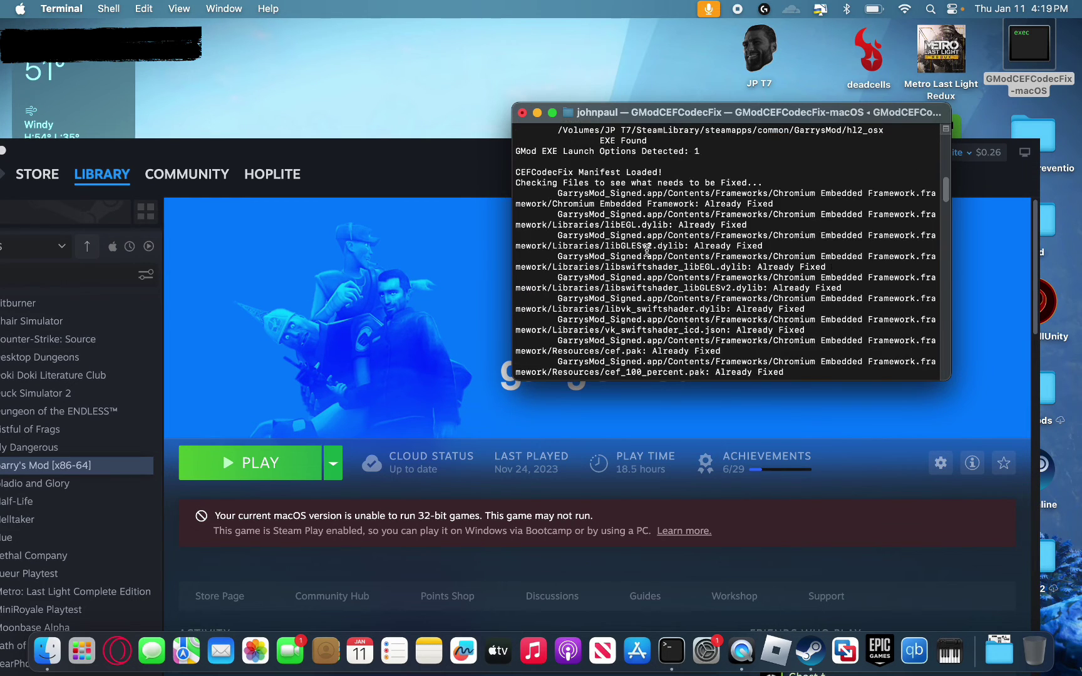
scroll(681, 251, down, 6)
scroll(681, 251, down, 15)
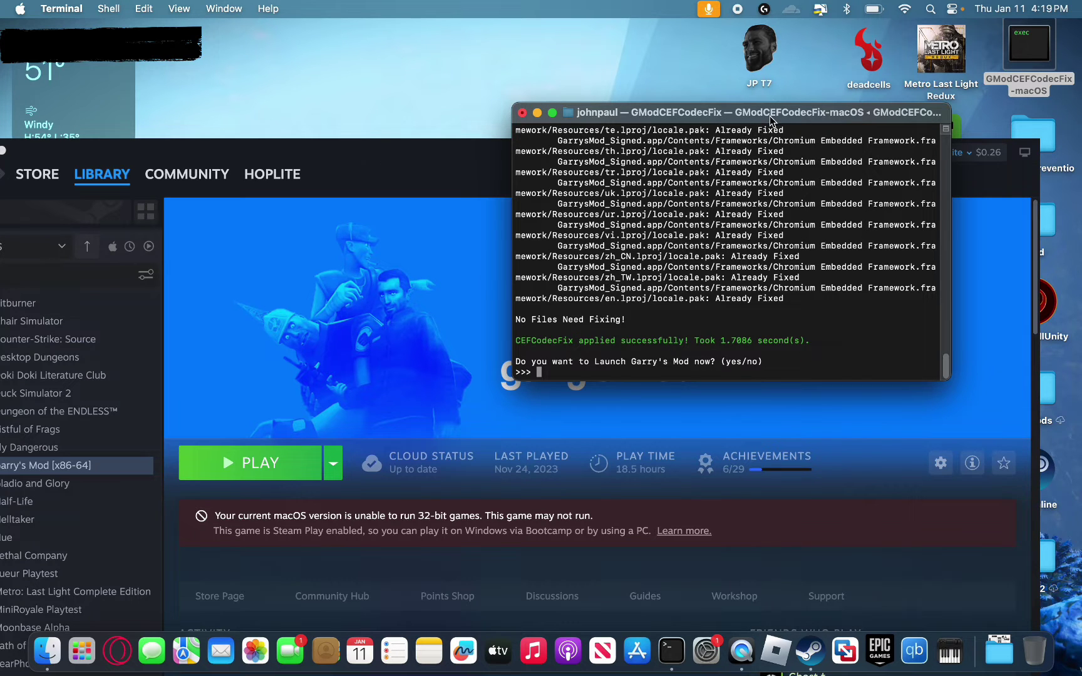
Step: Answer 'n' to launching Garry's Mod and let the fix script finish
drag(770, 118, 764, 107)
text(n)
key(Return)
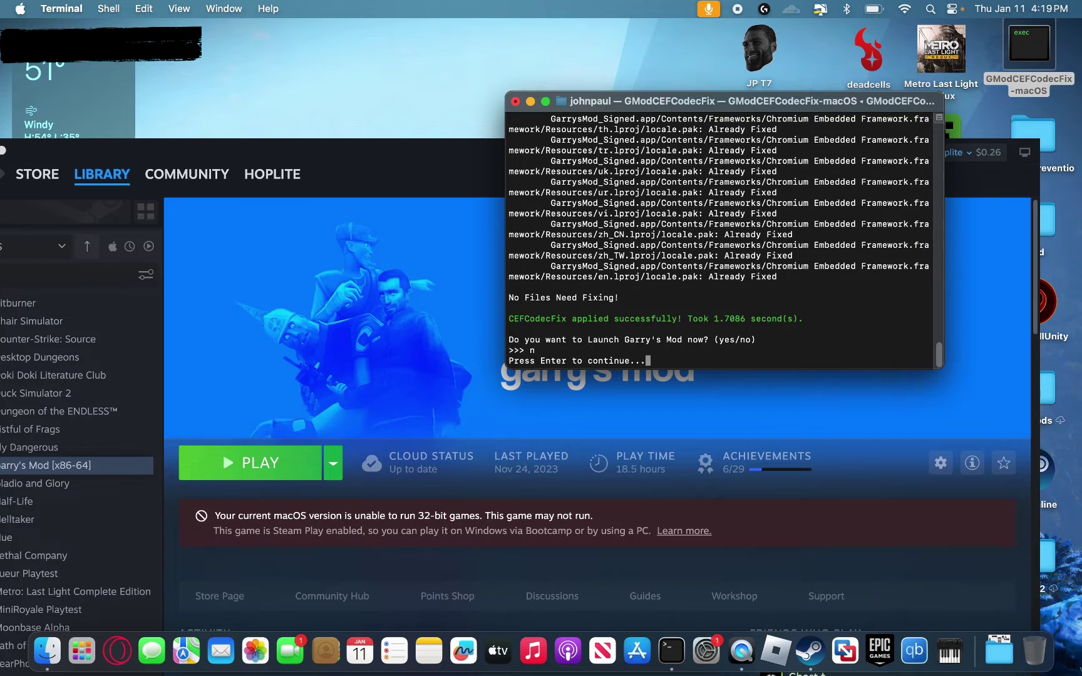
key(Return)
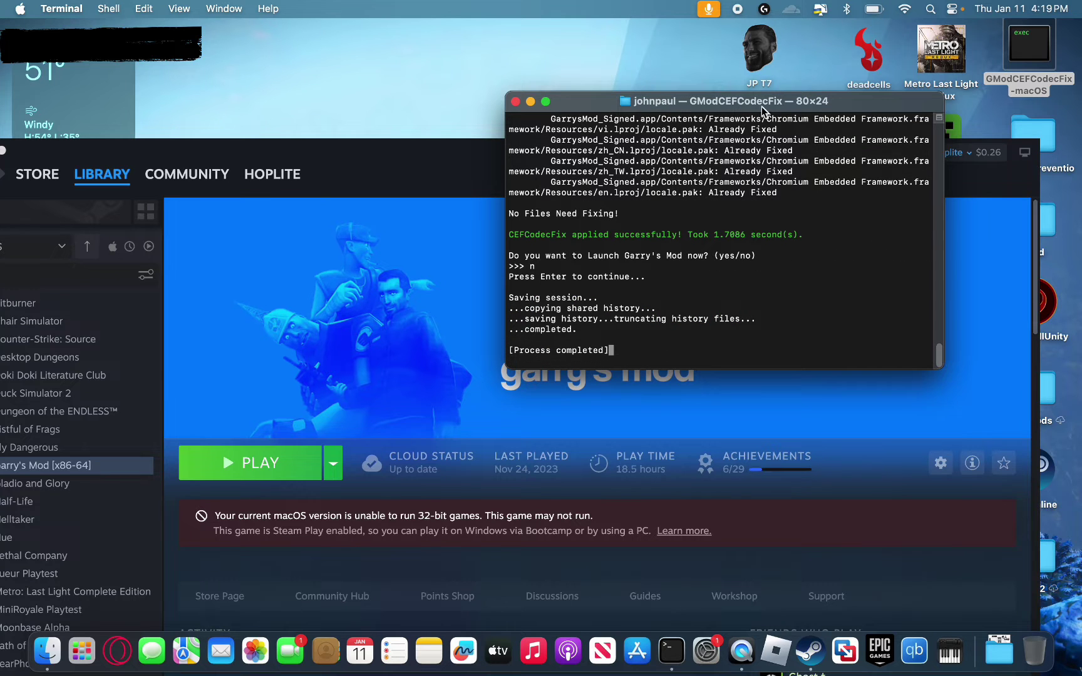
Step: Close the Terminal window, quit Terminal from the Dock, and move the Steam window up
click(516, 102)
right_click(671, 651)
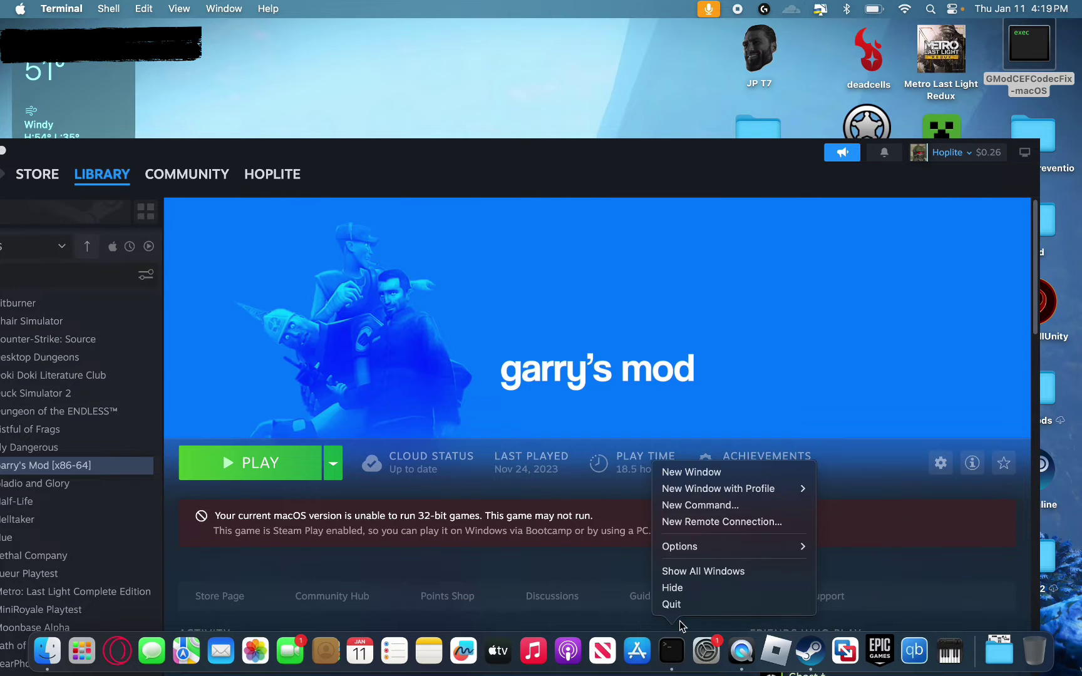
click(671, 604)
drag(618, 166, 630, 209)
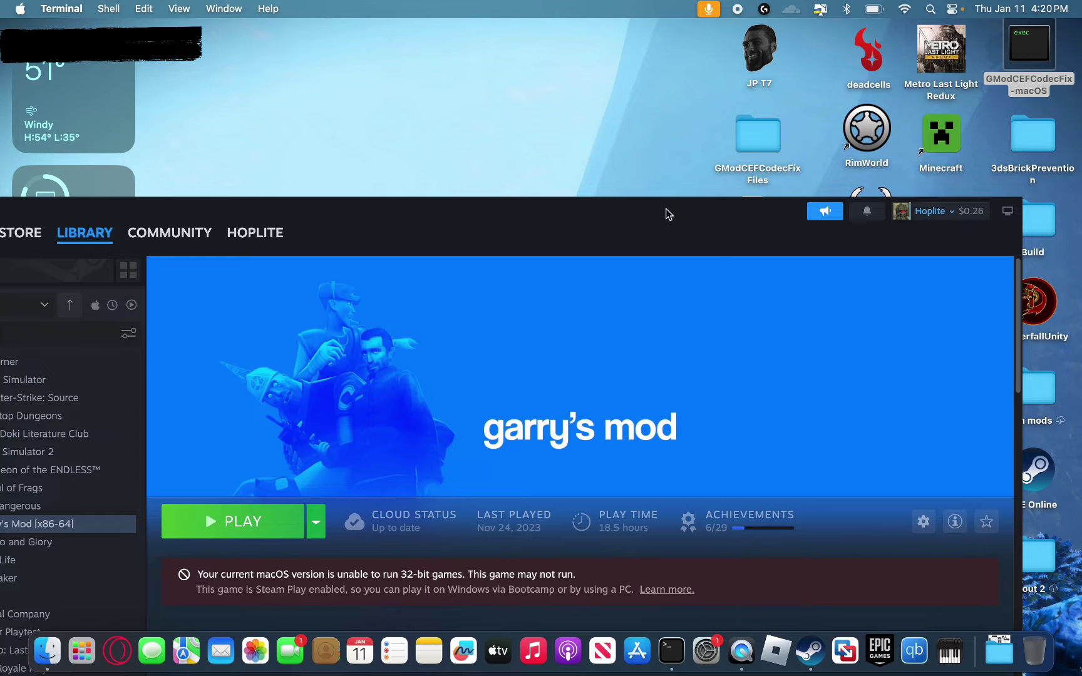
Step: Drag the Steam window back under the menu bar so Garry's Mod's library page fills the screen
drag(667, 213, 734, 96)
drag(669, 104, 690, 37)
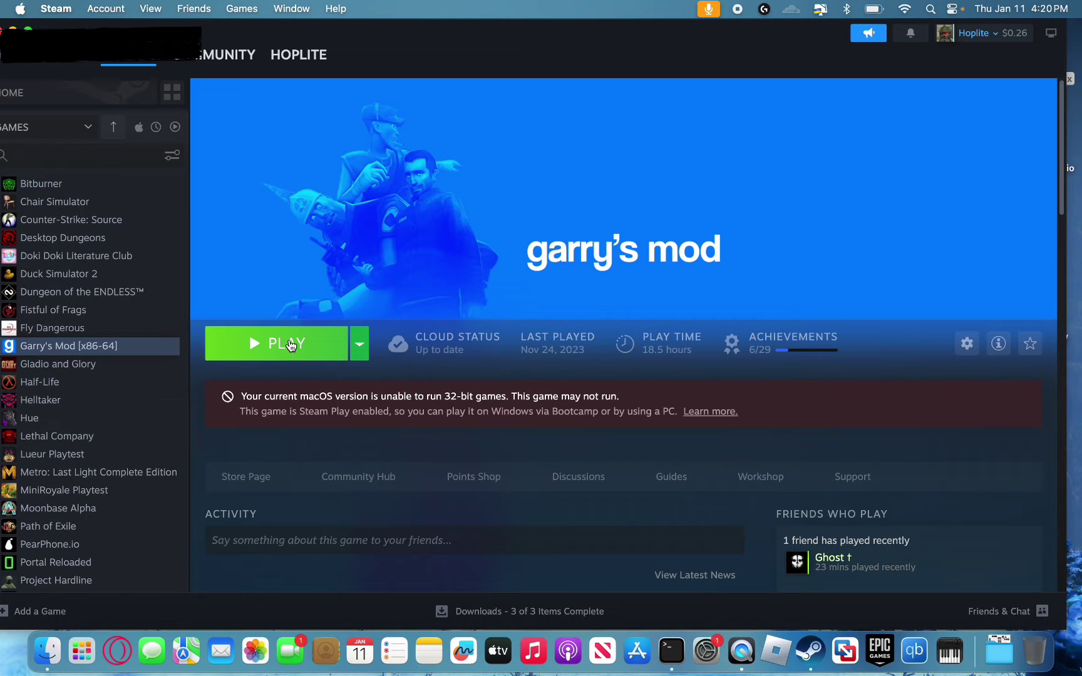
drag(746, 39, 738, 144)
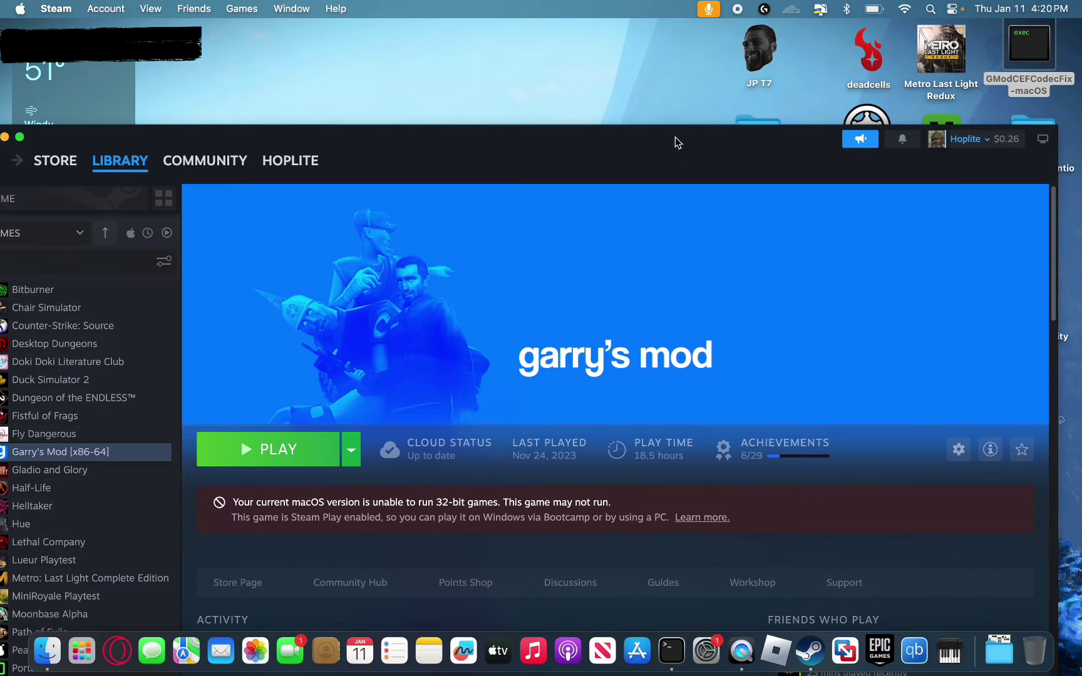
drag(675, 141, 701, 20)
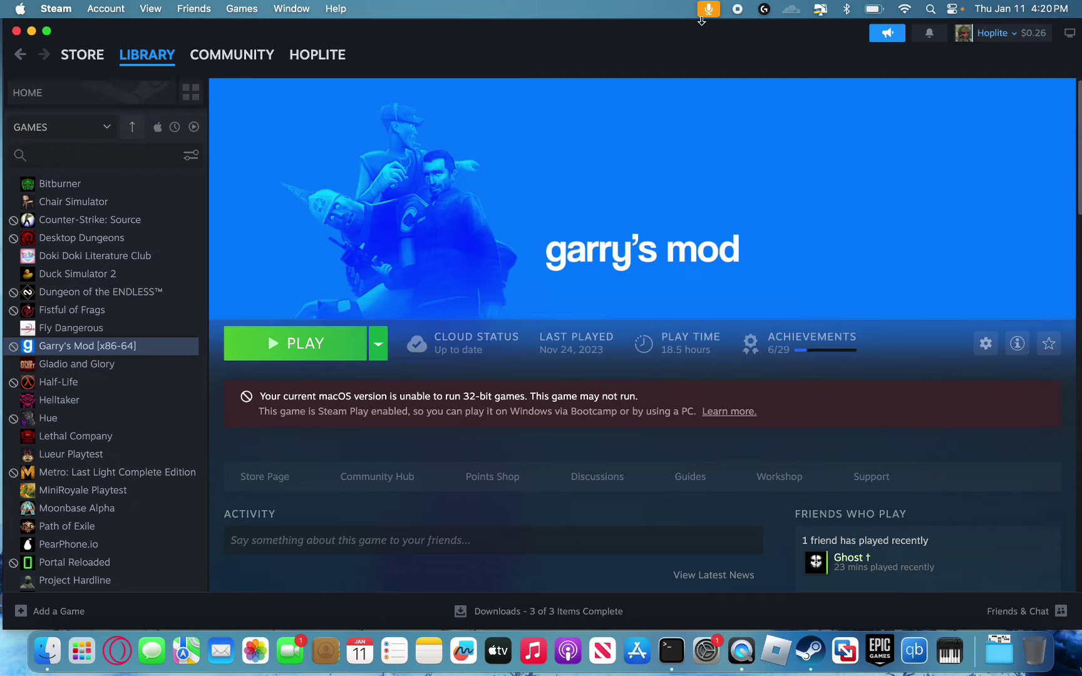